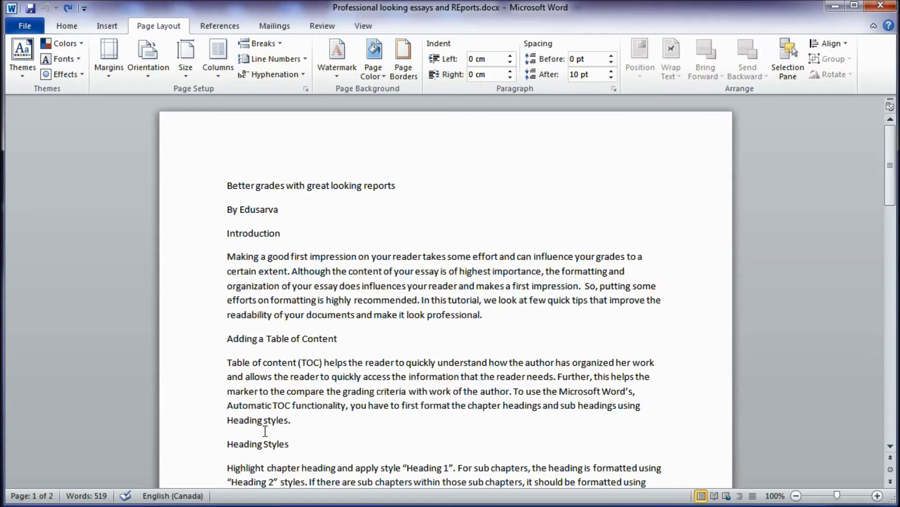
- Scroll through the finished essay's blue cover page and Table of Contents
click(406, 321)
scroll(408, 325, down, 5)
scroll(407, 326, down, 12)
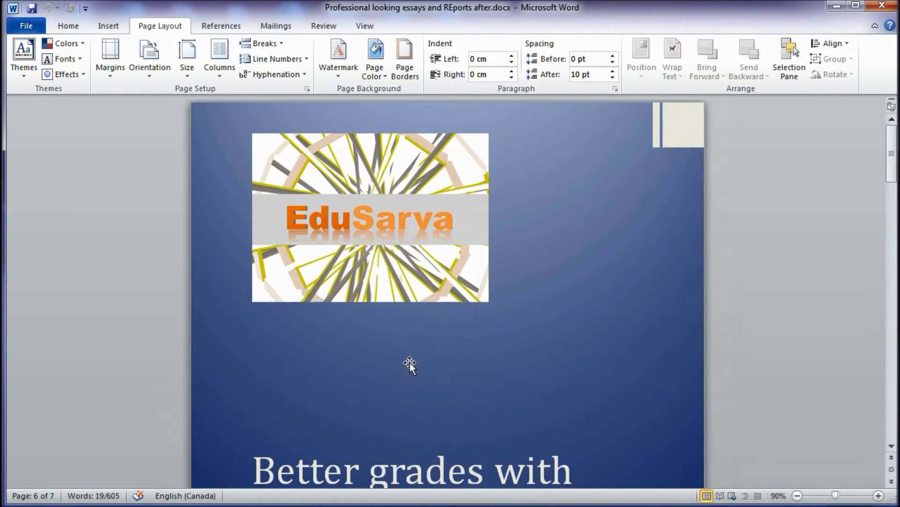
scroll(410, 362, down, 10)
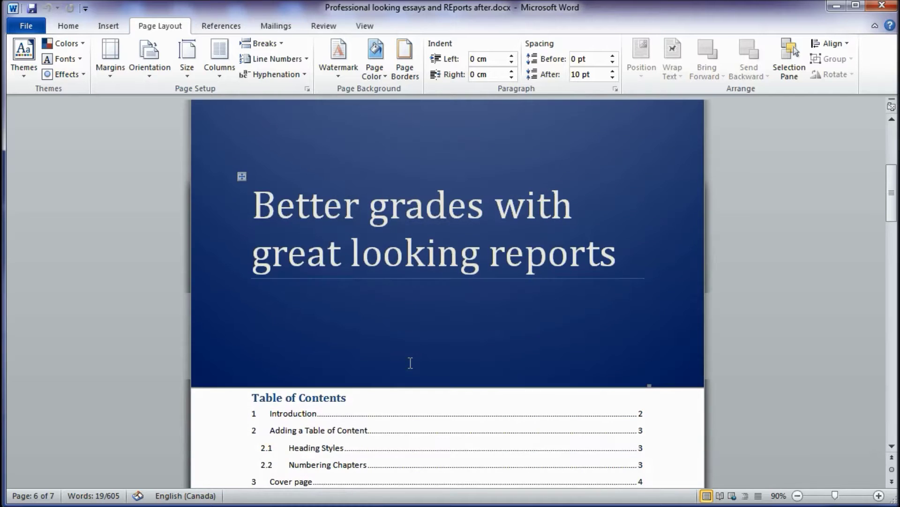
scroll(408, 362, down, 7)
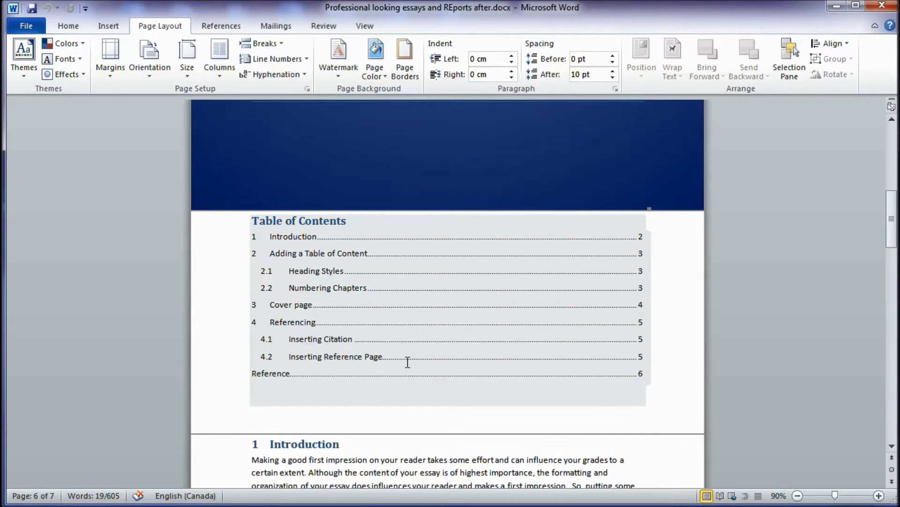
scroll(408, 362, down, 2)
scroll(407, 362, down, 4)
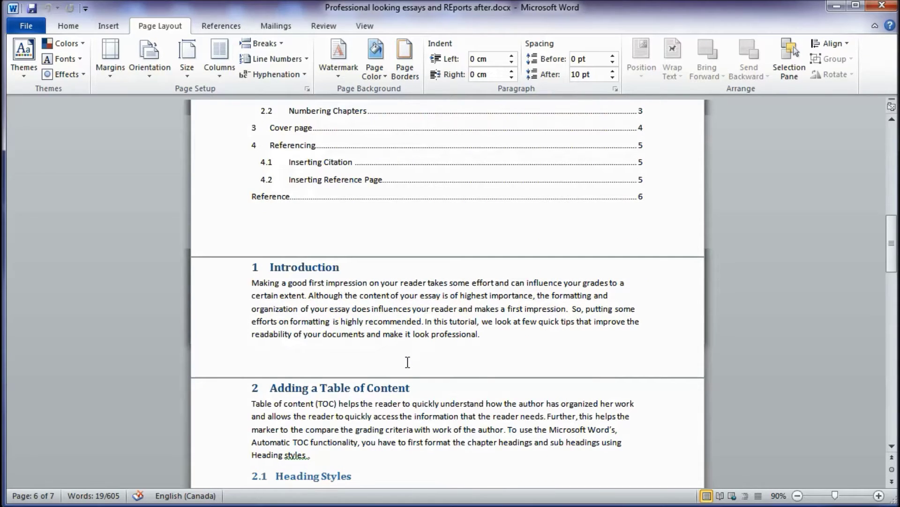
scroll(406, 362, up, 4)
- Click into the Table of Contents, then select the numbered Introduction heading in the body
click(398, 351)
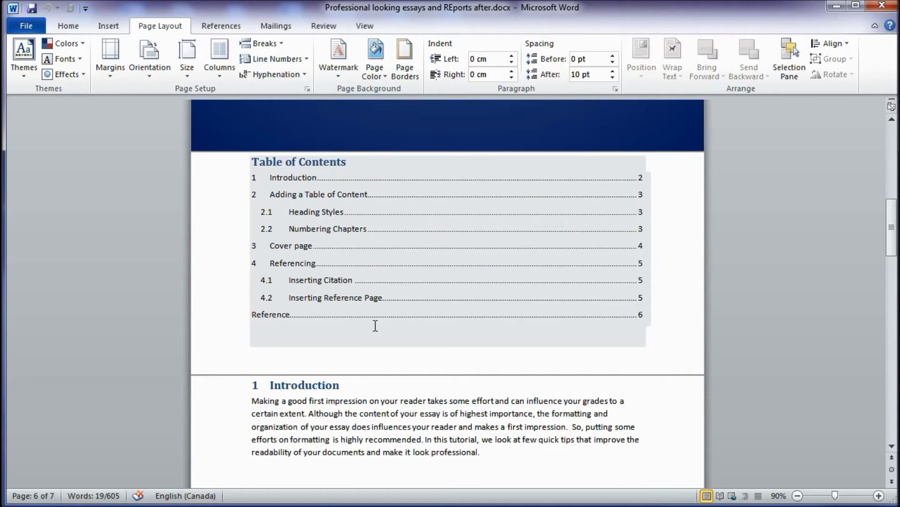
scroll(355, 281, down, 3)
click(354, 296)
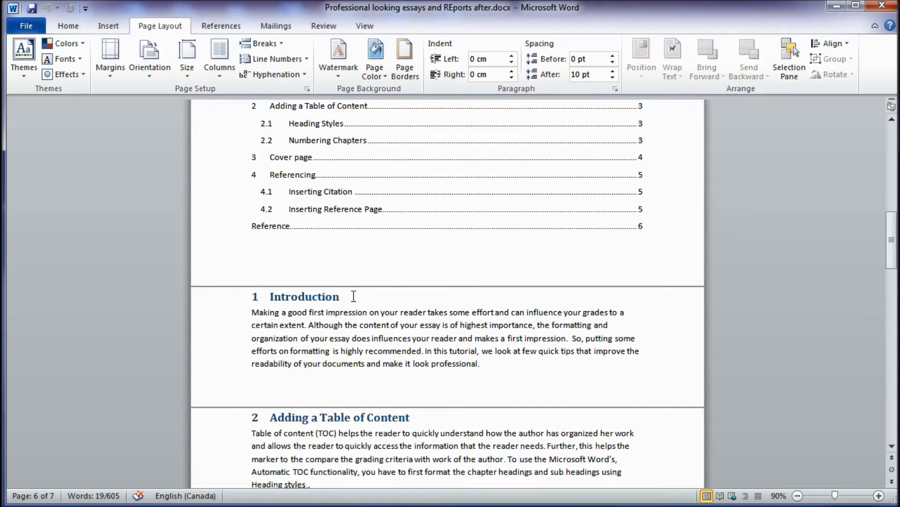
scroll(354, 296, up, 10)
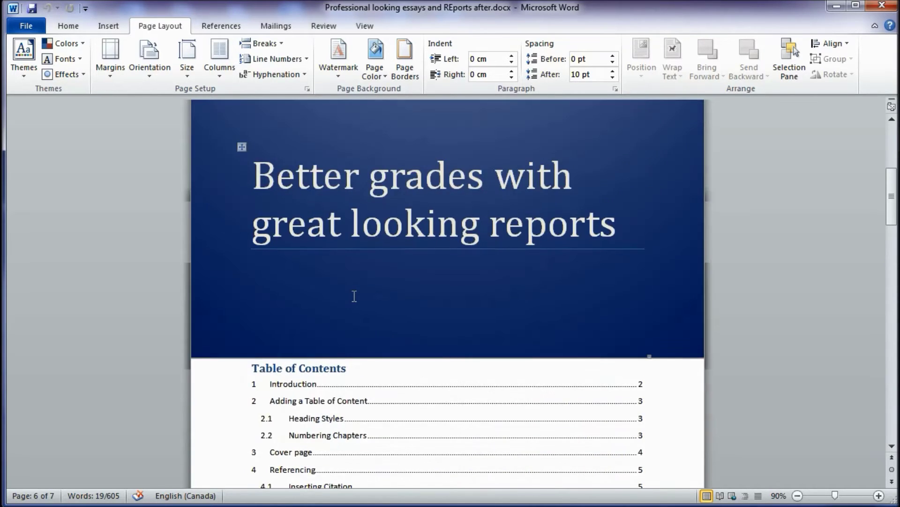
click(320, 229)
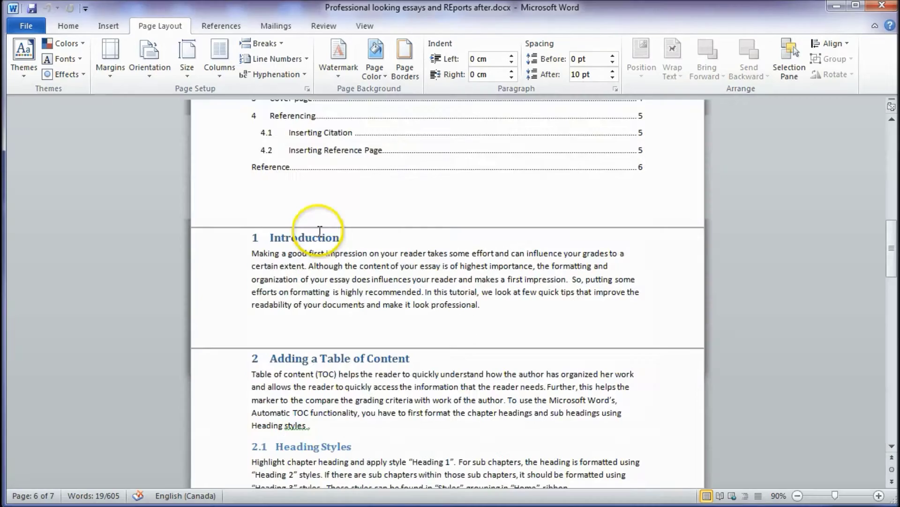
drag(341, 238, 256, 240)
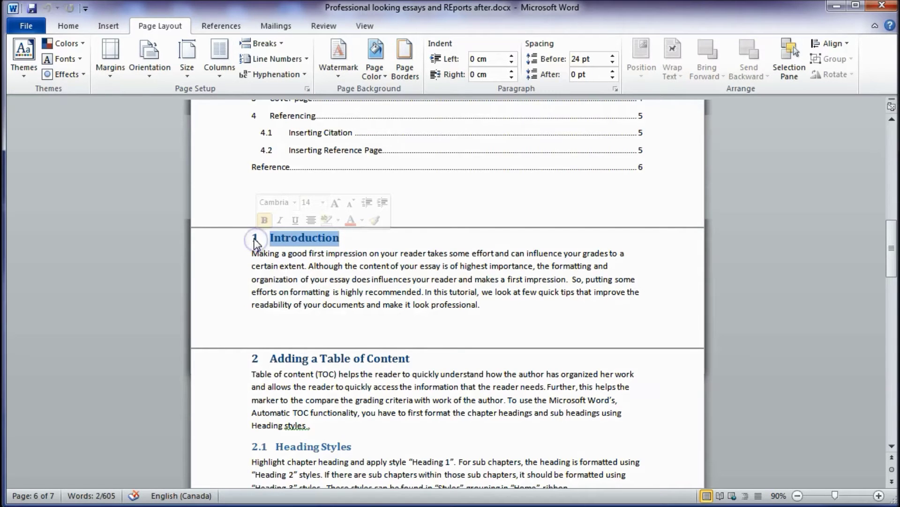
scroll(312, 328, down, 15)
- Select the Note sentence with the Edusarva citation, then the Edusarva entry on the Reference page
click(382, 362)
click(313, 353)
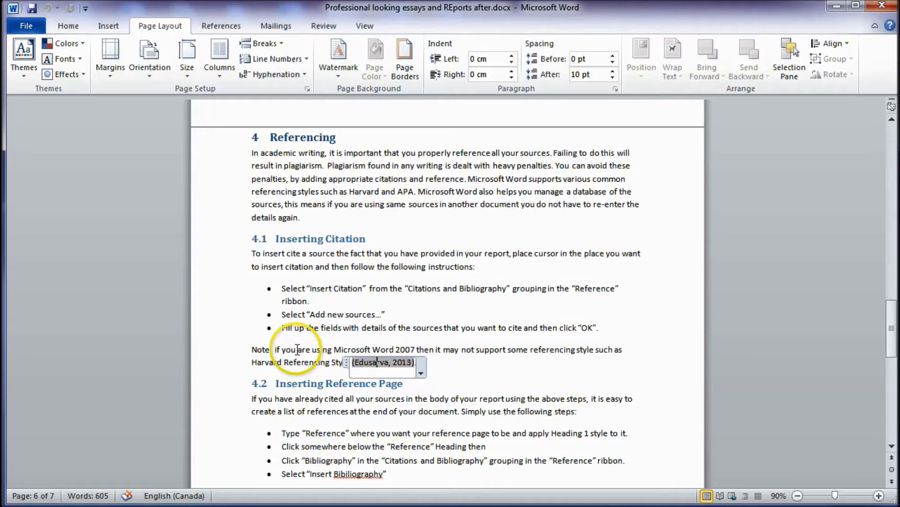
drag(276, 350, 345, 362)
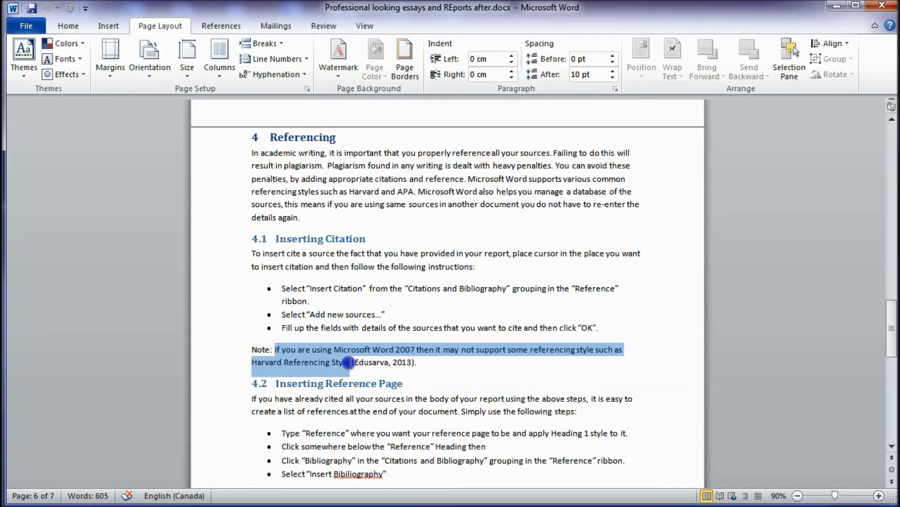
scroll(386, 377, down, 3)
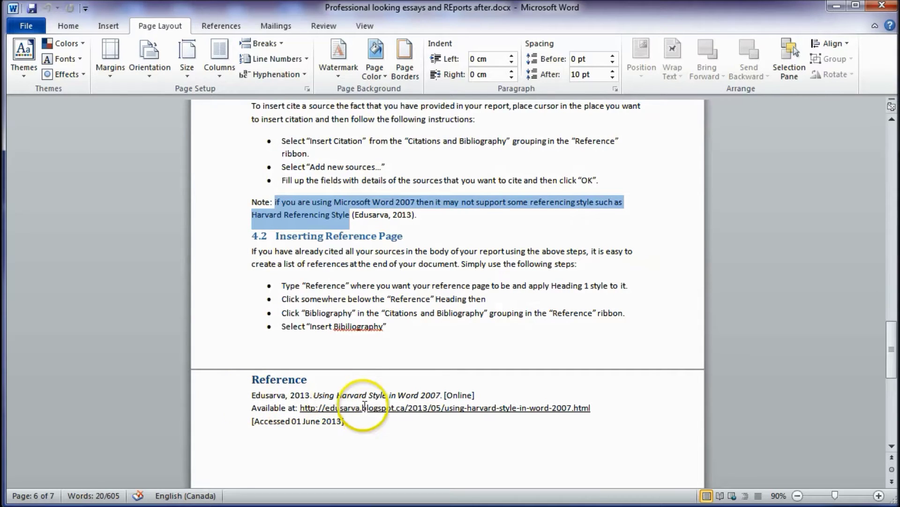
triple_click(349, 421)
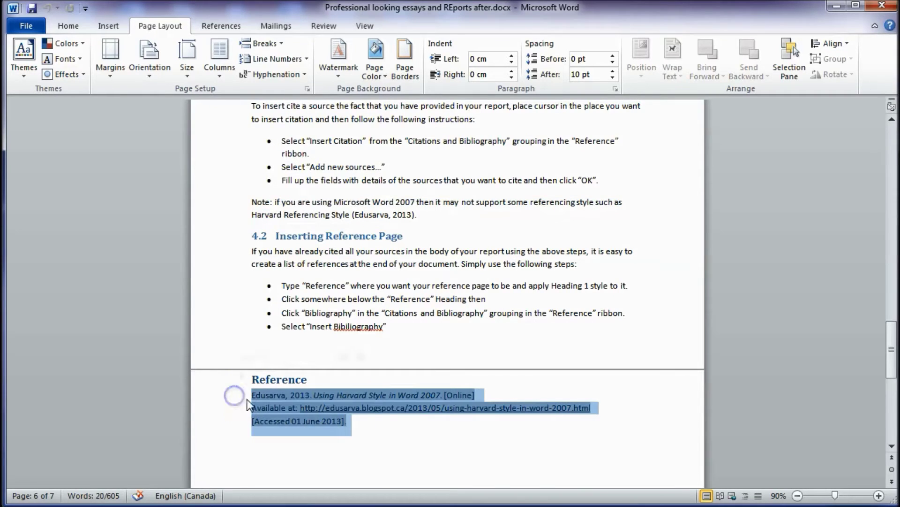
click(373, 435)
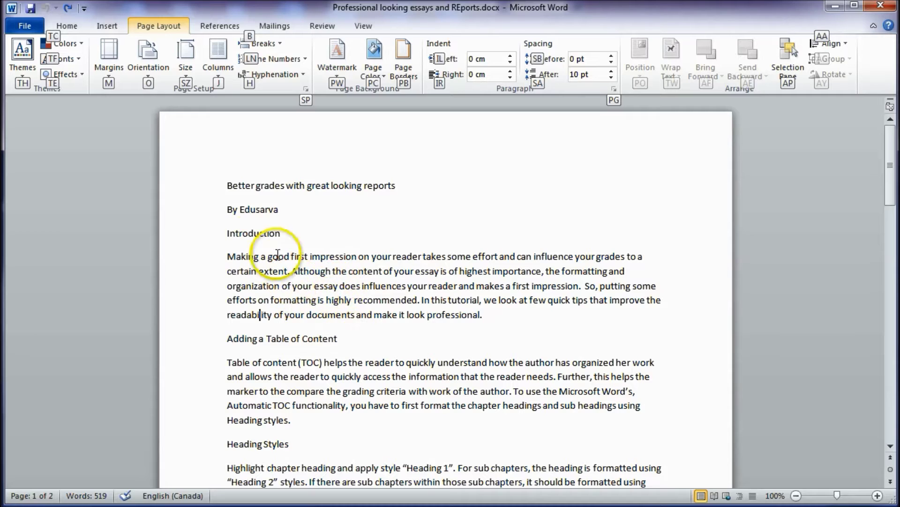
- In the unformatted draft, select the plain Introduction heading text
drag(285, 234, 225, 230)
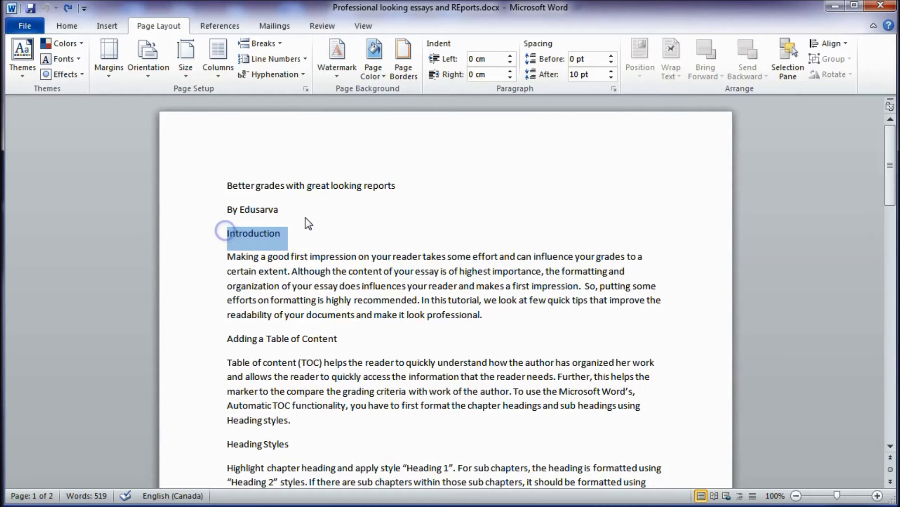
- Apply Heading 1 to the Introduction and Adding a Table of Content lines
click(67, 26)
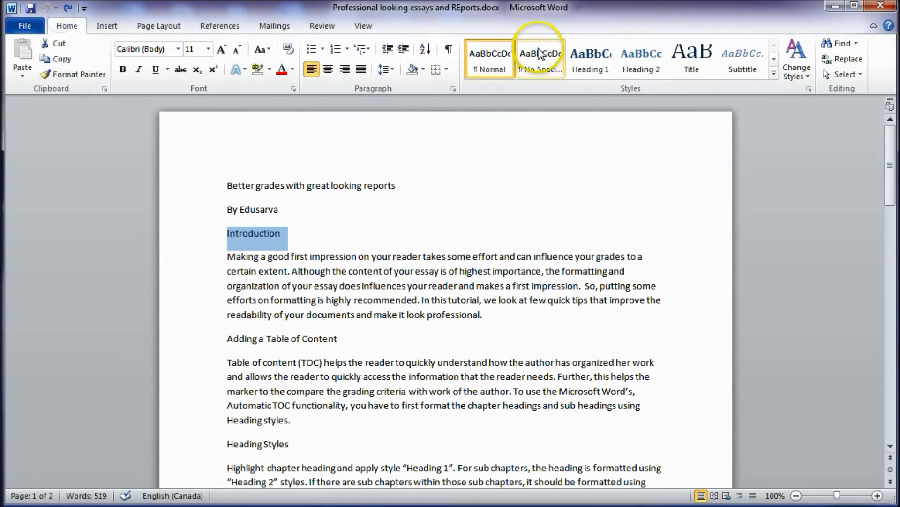
click(591, 59)
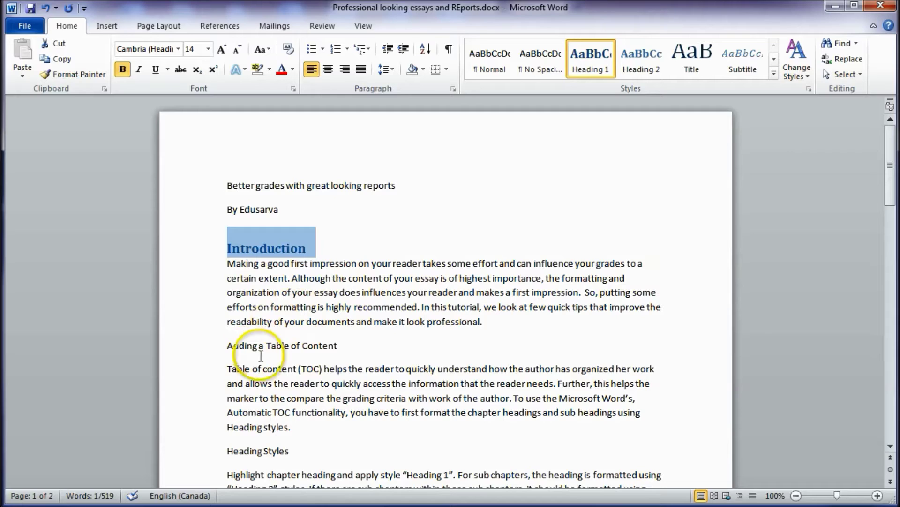
click(219, 346)
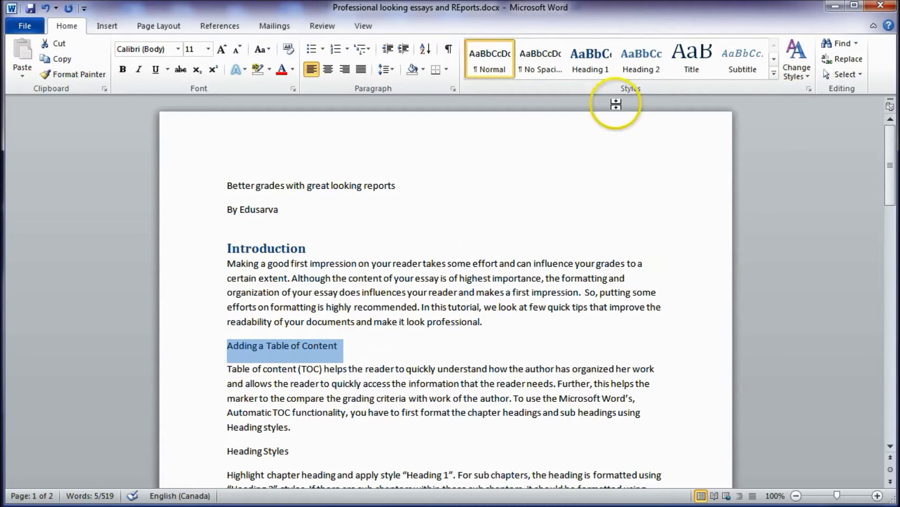
click(591, 65)
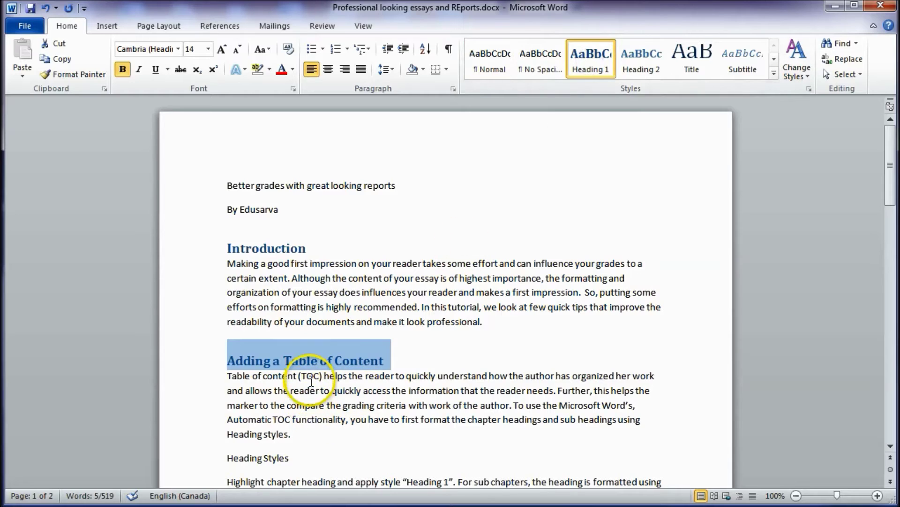
- Scroll down and select the Heading Styles line
scroll(313, 378, down, 2)
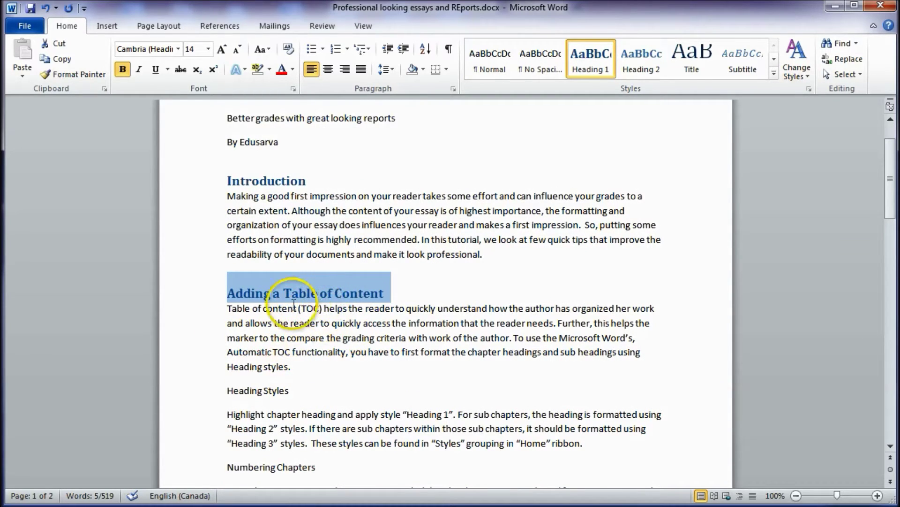
scroll(319, 323, down, 3)
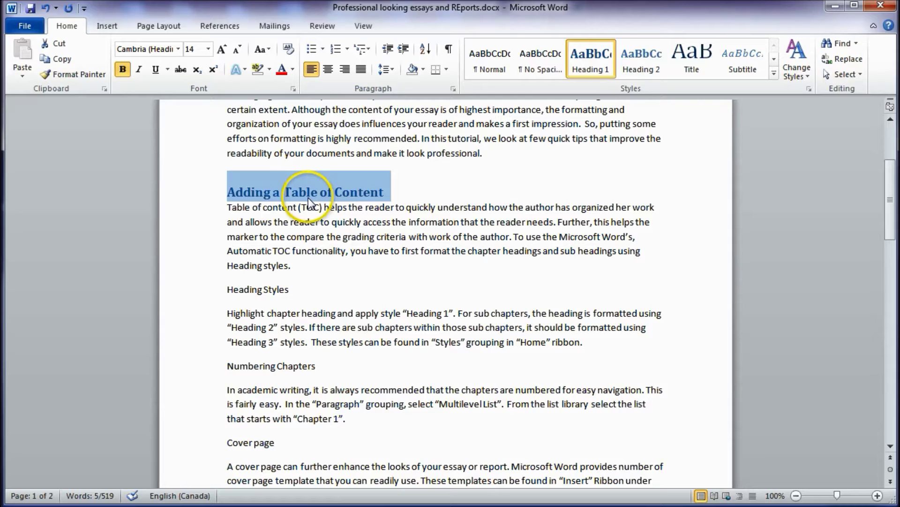
drag(294, 292, 223, 291)
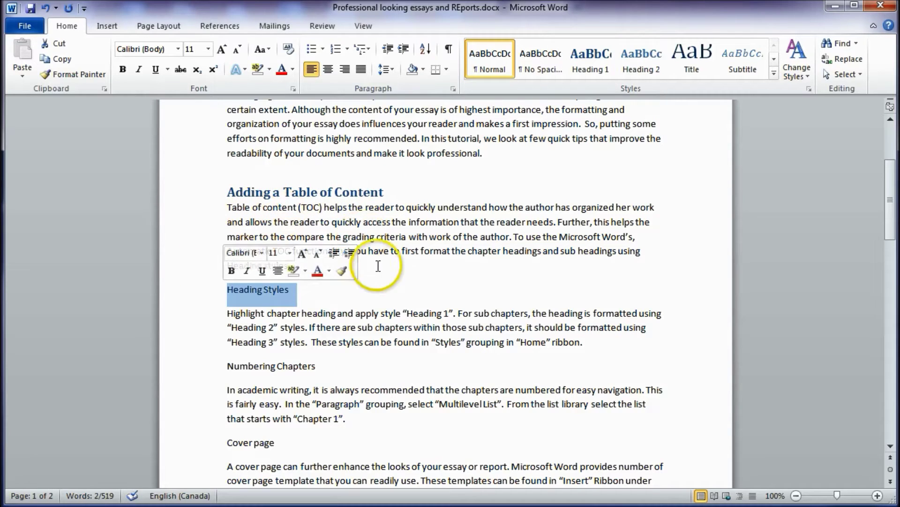
- Style the Heading Styles and Numbering Chapters lines as Heading 2
click(640, 66)
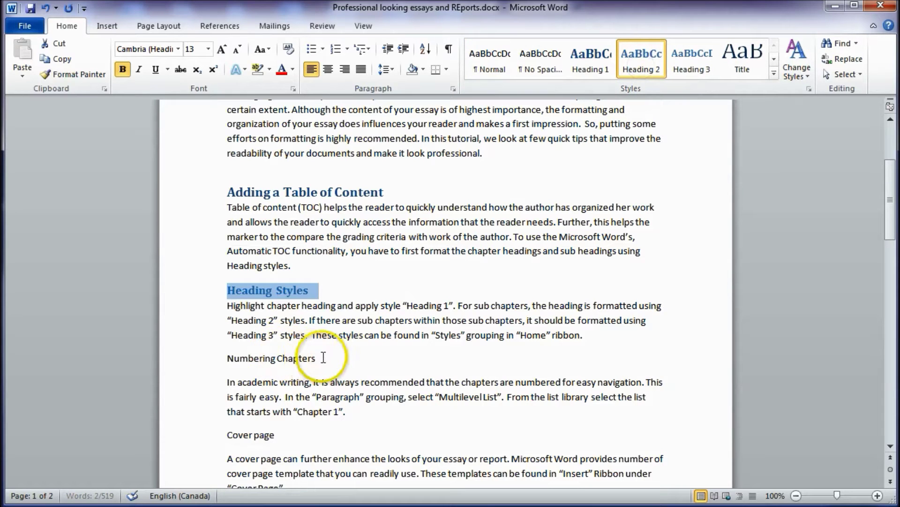
drag(331, 357, 260, 358)
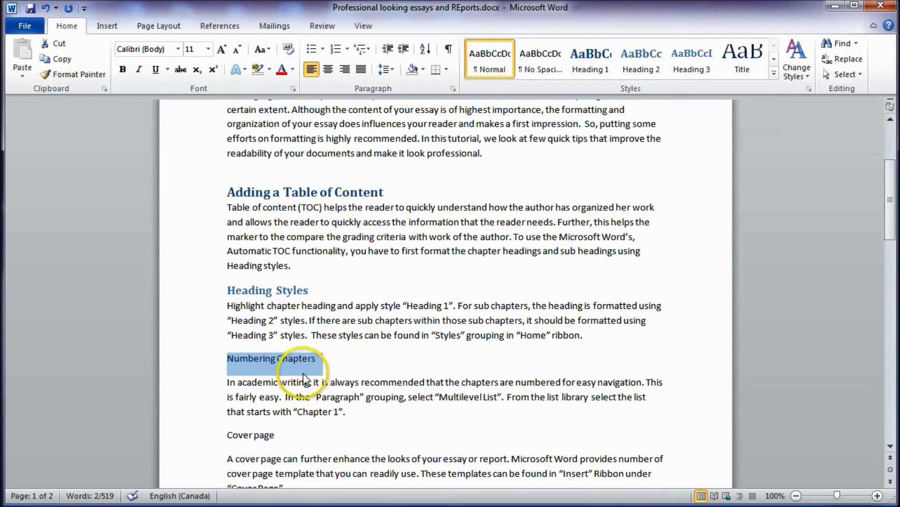
click(638, 55)
- Make the Cover page and Referencing lines Heading 1 headings
scroll(208, 344, down, 2)
triple_click(234, 327)
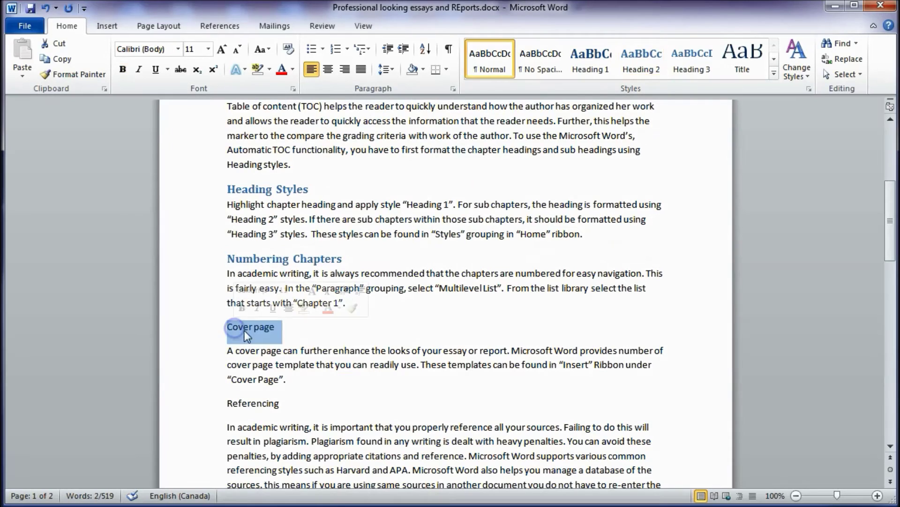
click(592, 65)
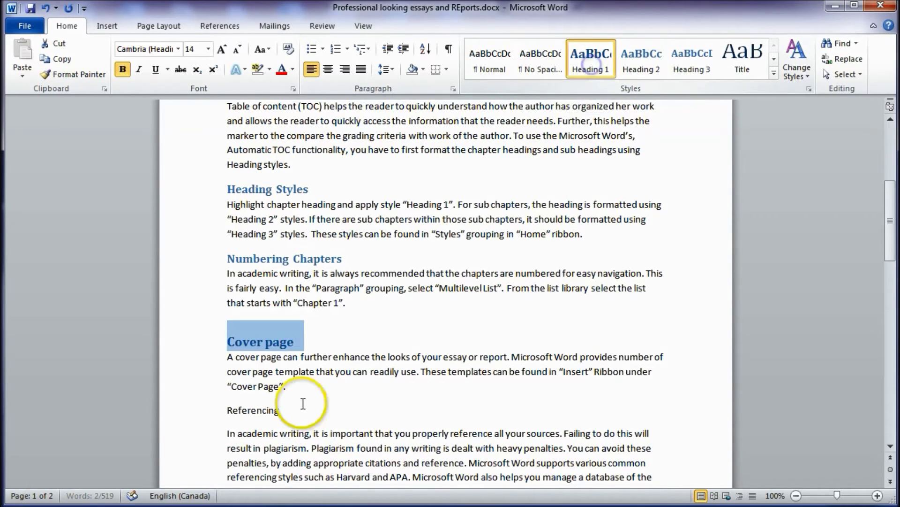
scroll(263, 408, down, 1)
click(200, 375)
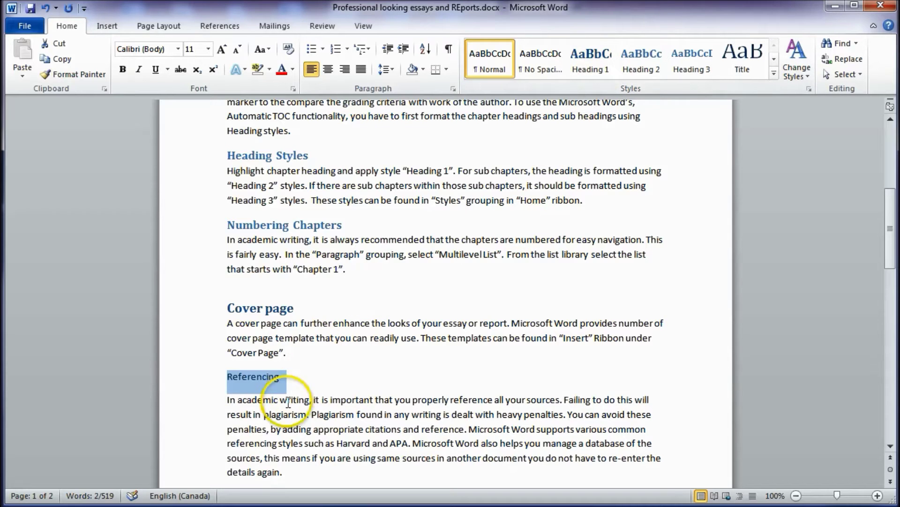
click(591, 61)
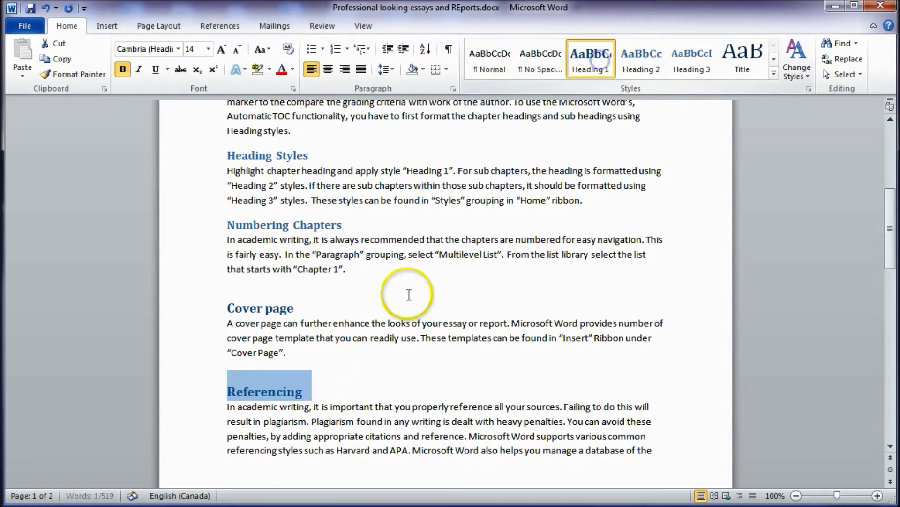
- Apply Heading 2 to the Inserting Citation and Inserting Reference Page subheadings
scroll(399, 327, down, 6)
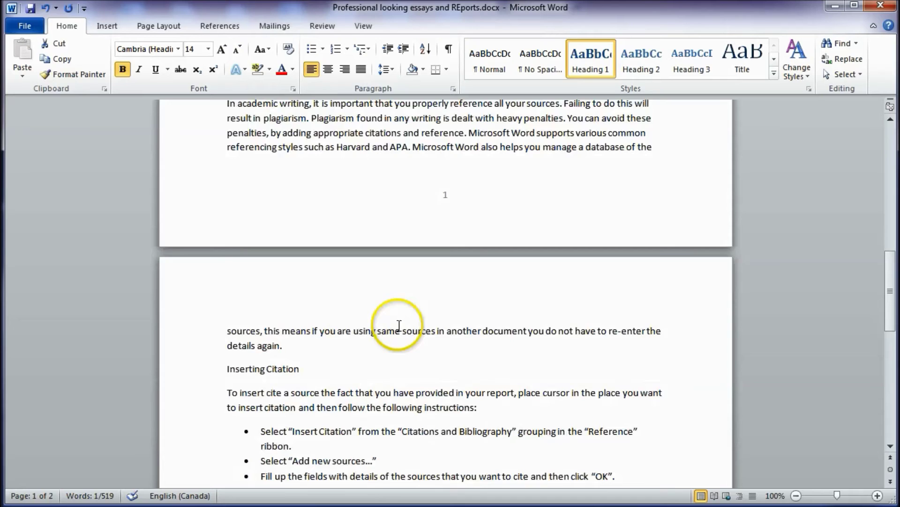
scroll(399, 327, up, 2)
scroll(392, 332, down, 1)
drag(306, 404, 228, 404)
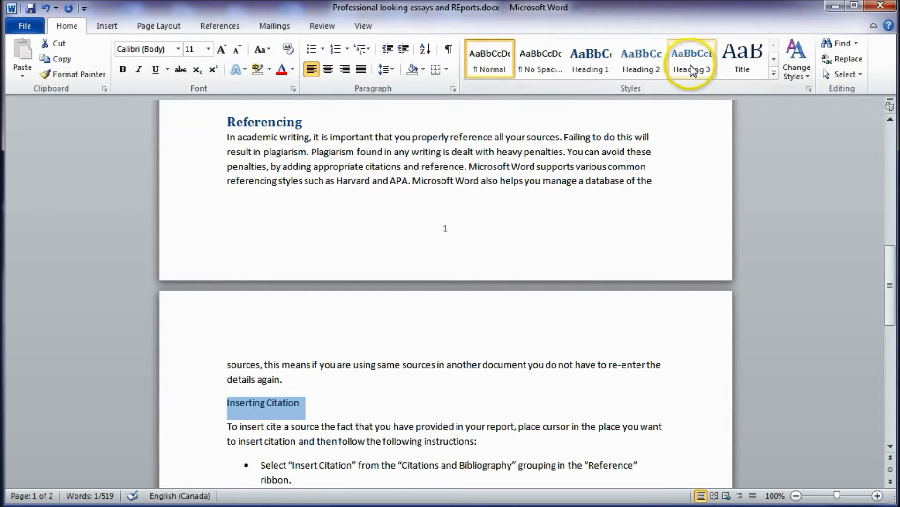
click(641, 69)
scroll(322, 356, down, 2)
click(318, 426)
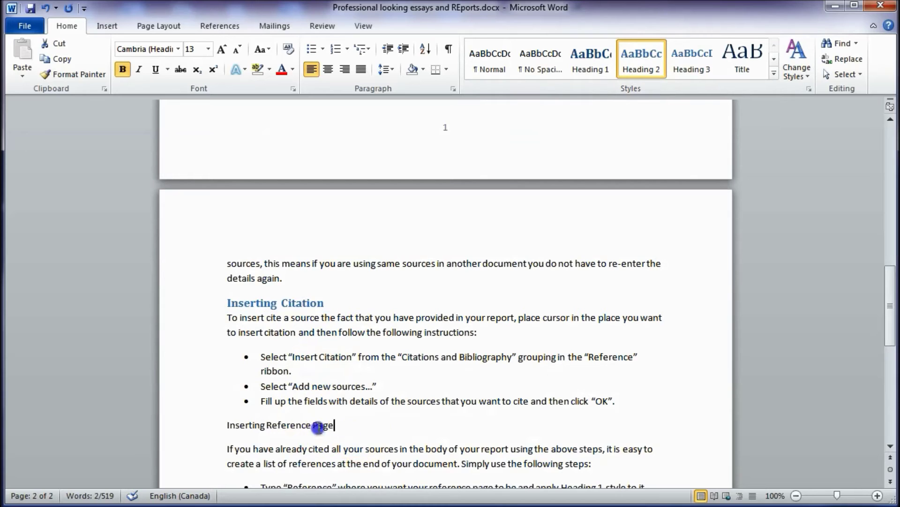
drag(318, 426, 230, 425)
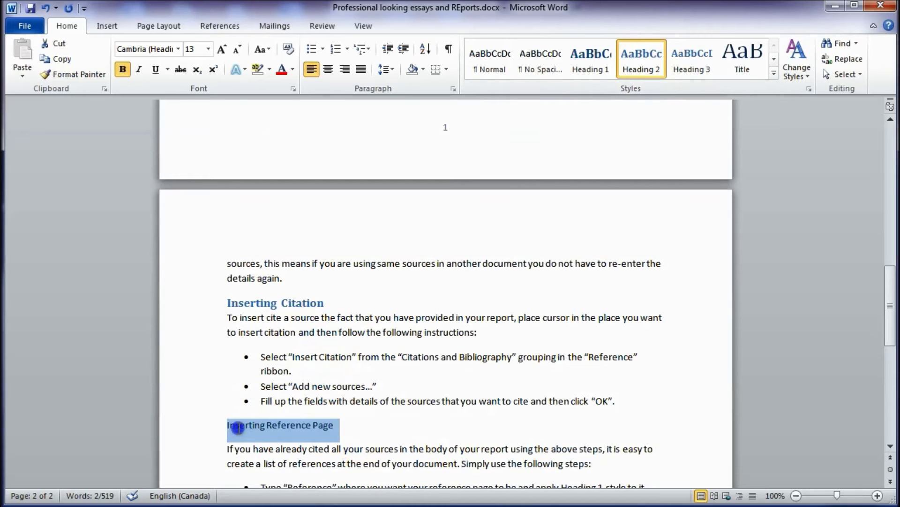
click(641, 71)
- Reselect the Inserting Reference Page heading and switch between the Home and Layout ribbon tabs
key(alt+p)
scroll(344, 350, down, 2)
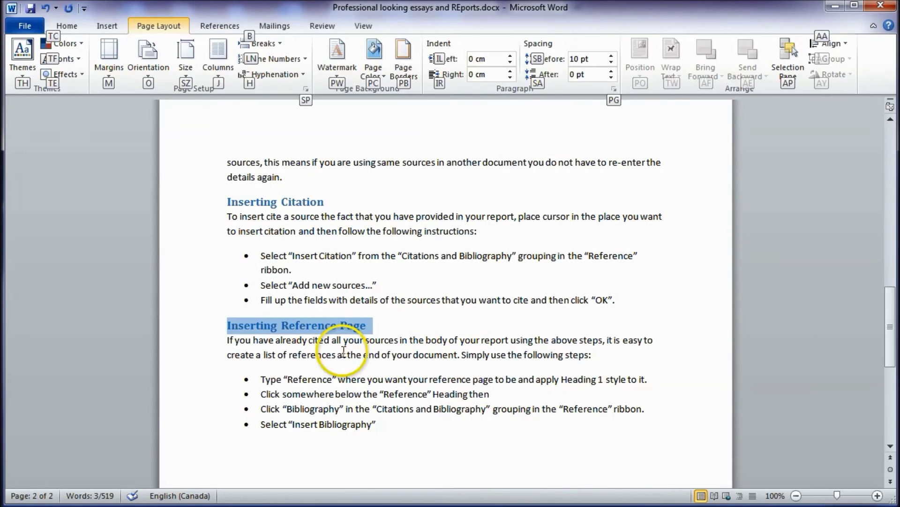
click(350, 372)
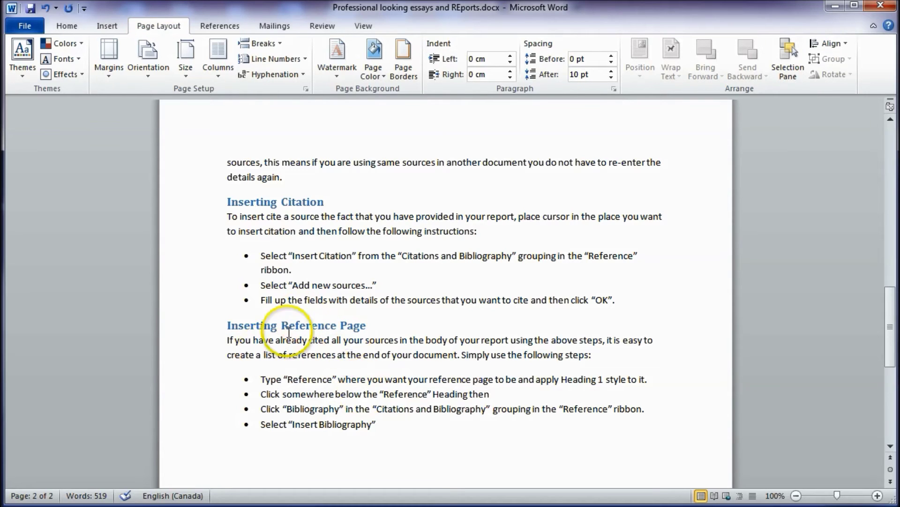
drag(228, 325, 365, 325)
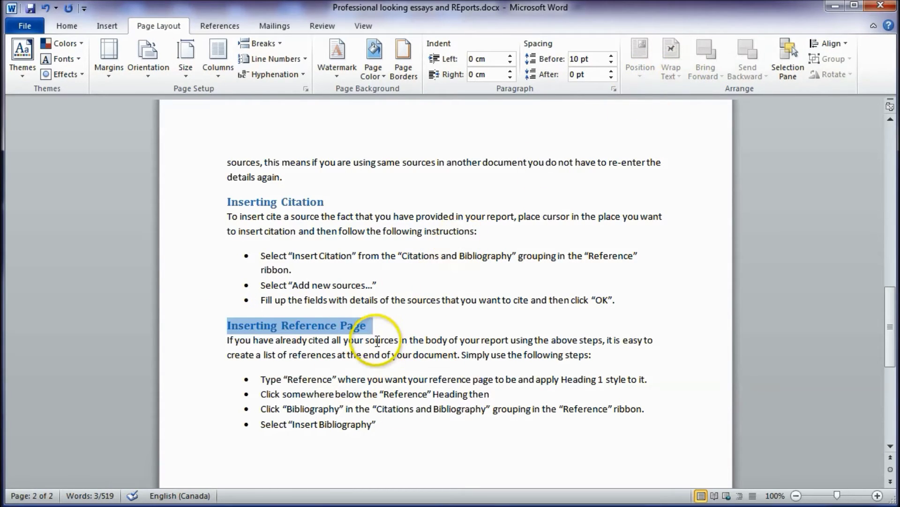
click(67, 26)
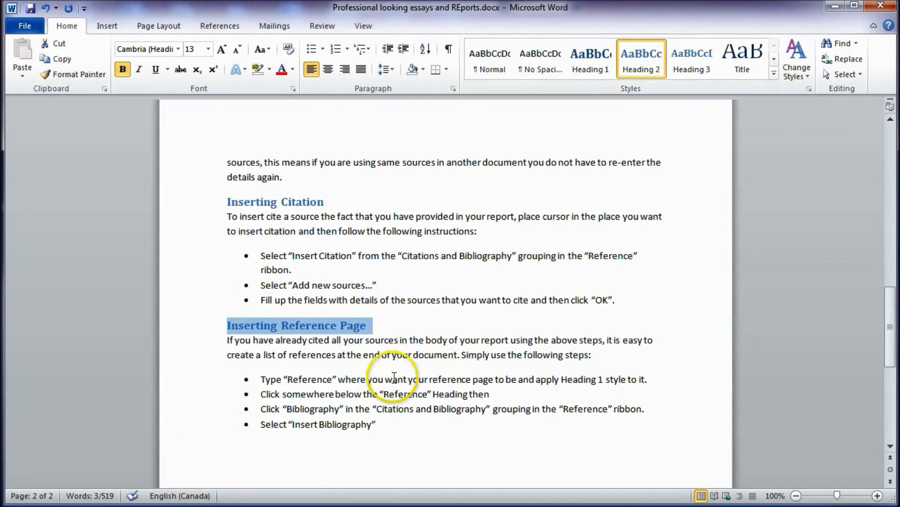
click(382, 409)
key(alt+p)
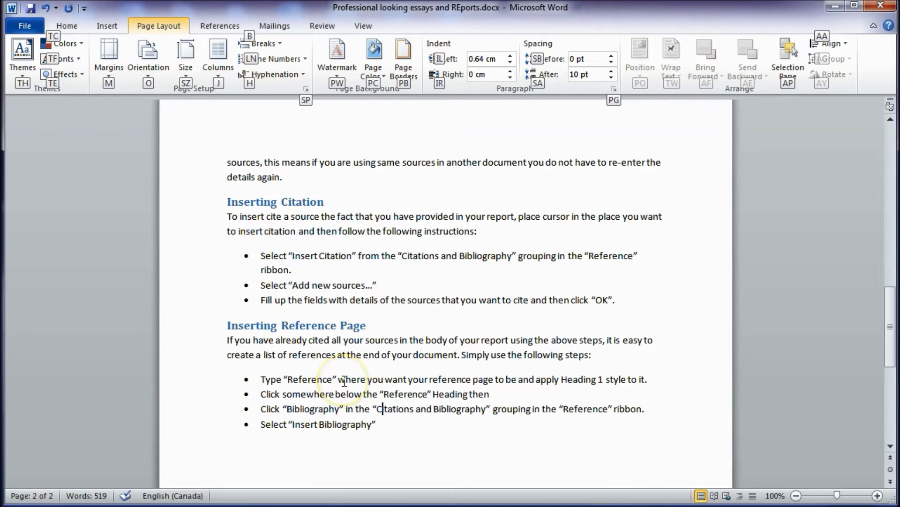
scroll(385, 403, up, 20)
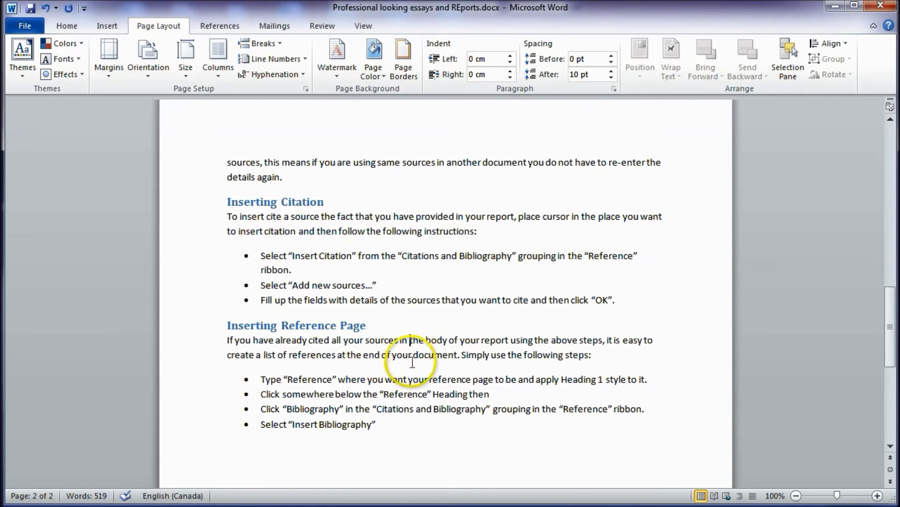
- Insert an Automatic Table 2 table of contents on a new empty line above Introduction
scroll(396, 343, up, 1)
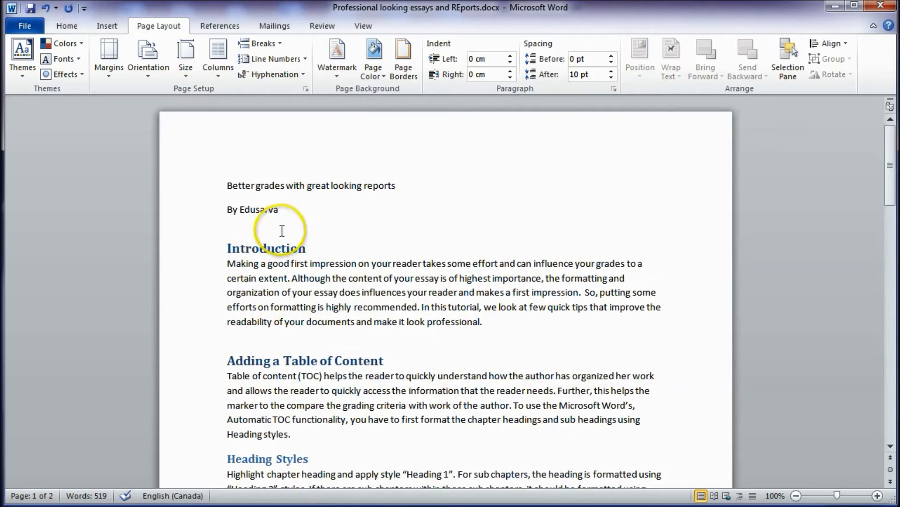
click(223, 246)
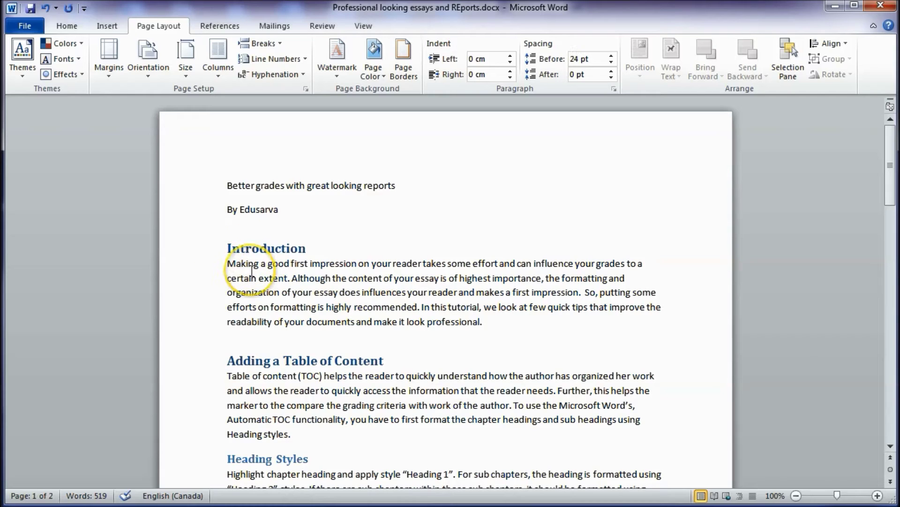
key(Return)
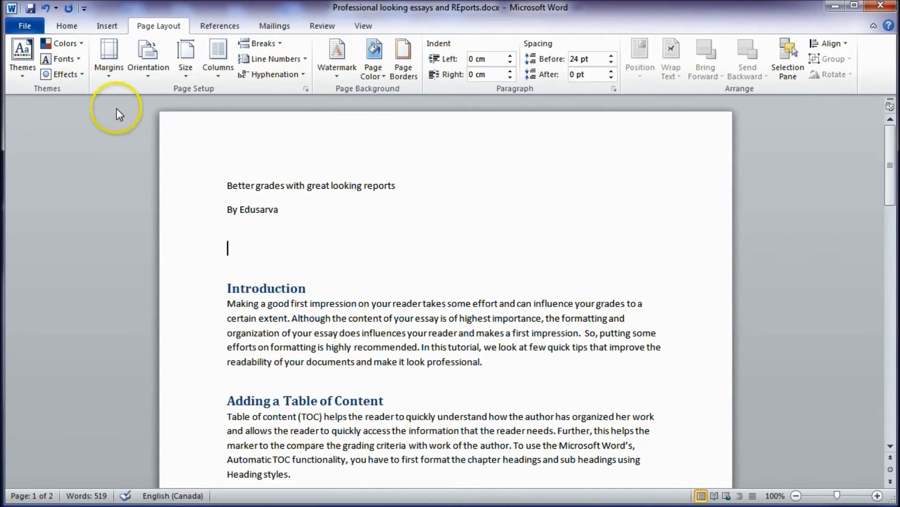
click(242, 250)
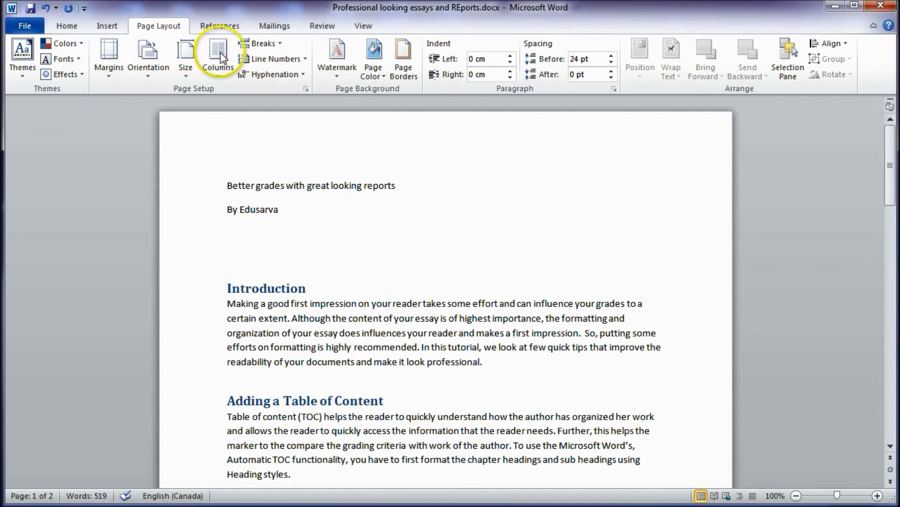
click(220, 27)
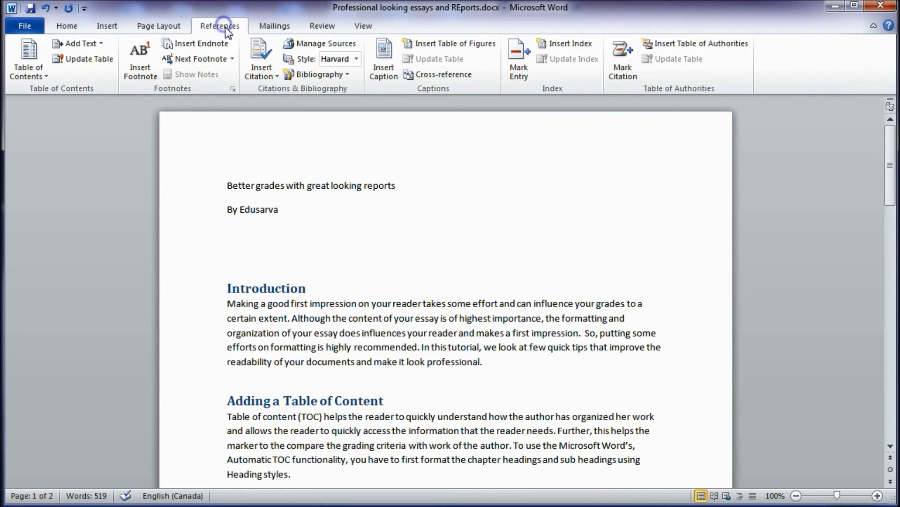
click(37, 74)
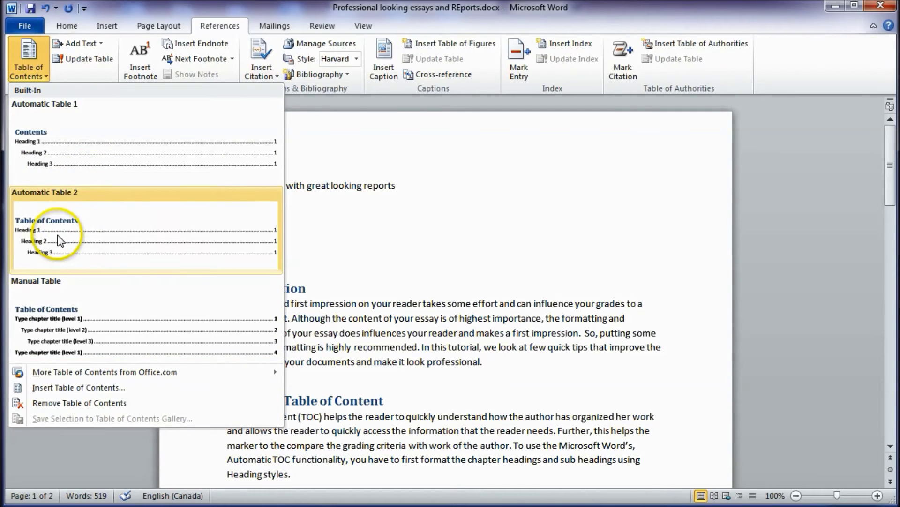
click(71, 233)
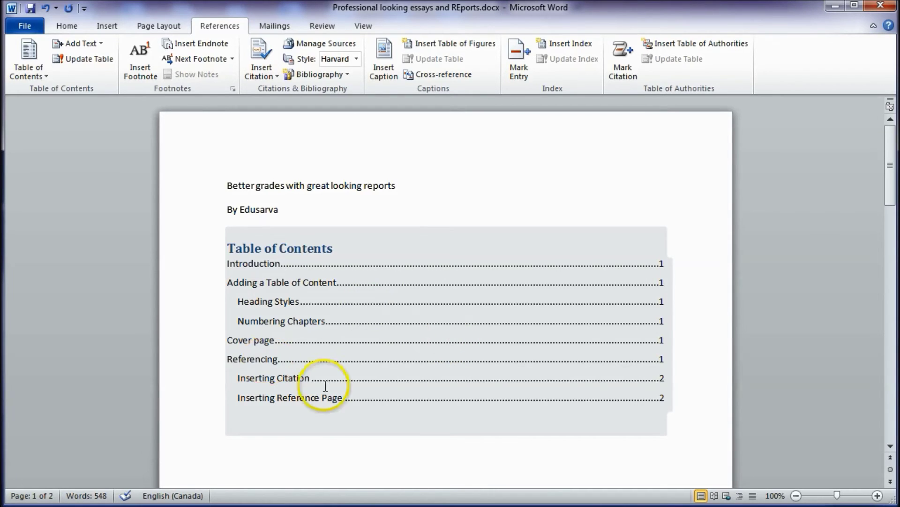
scroll(305, 380, down, 3)
click(288, 372)
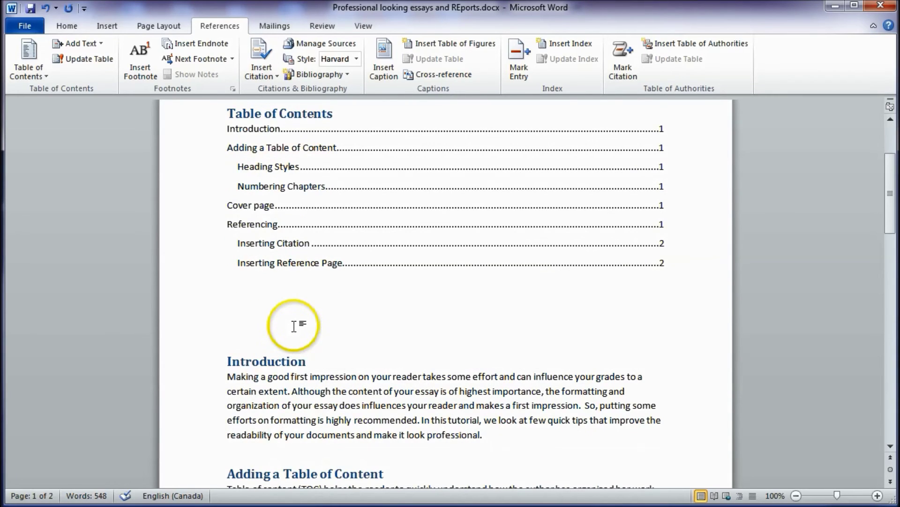
scroll(294, 326, down, 1)
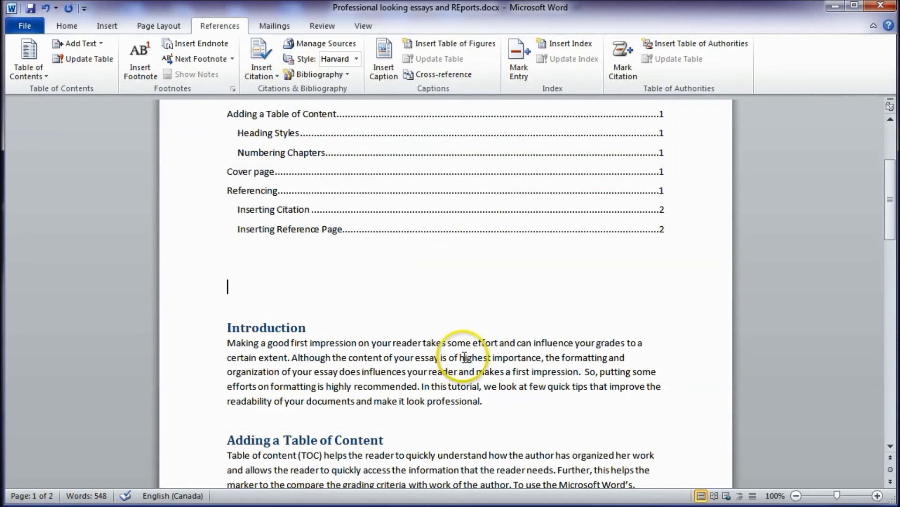
scroll(465, 345, up, 2)
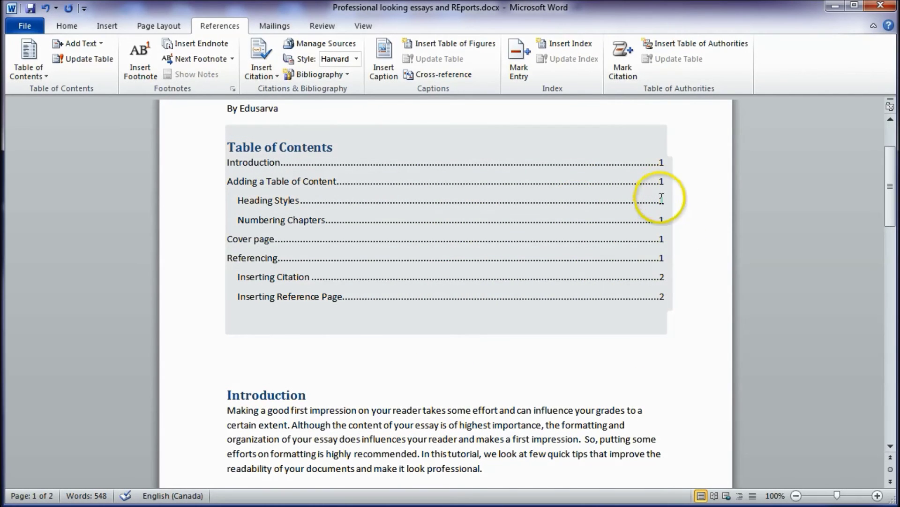
click(213, 359)
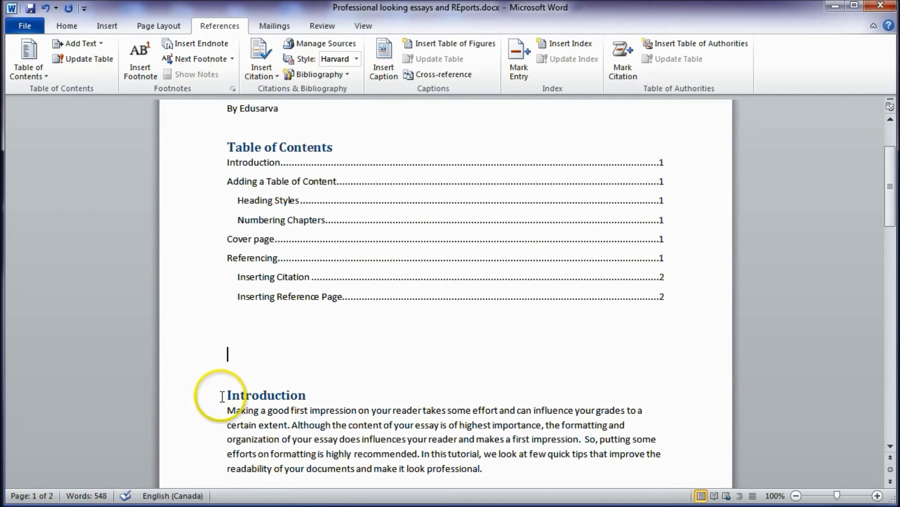
scroll(356, 371, down, 4)
scroll(377, 363, up, 4)
drag(227, 395, 321, 394)
scroll(425, 376, down, 5)
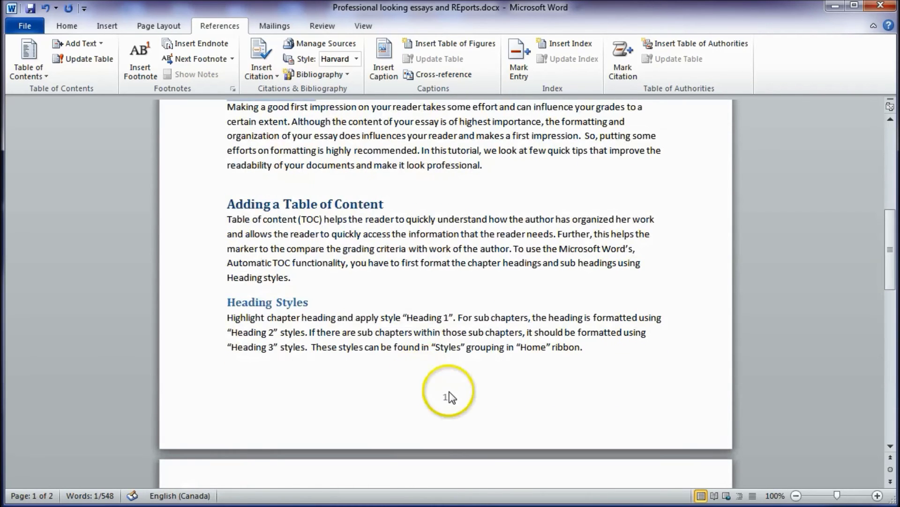
scroll(436, 375, up, 6)
click(364, 355)
click(222, 396)
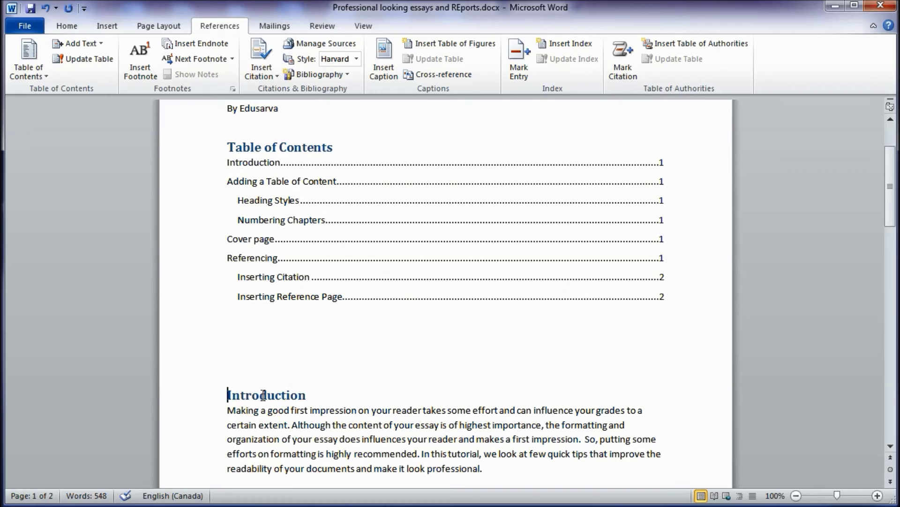
- Insert a page break so Introduction starts on a new page
key(ctrl+Return)
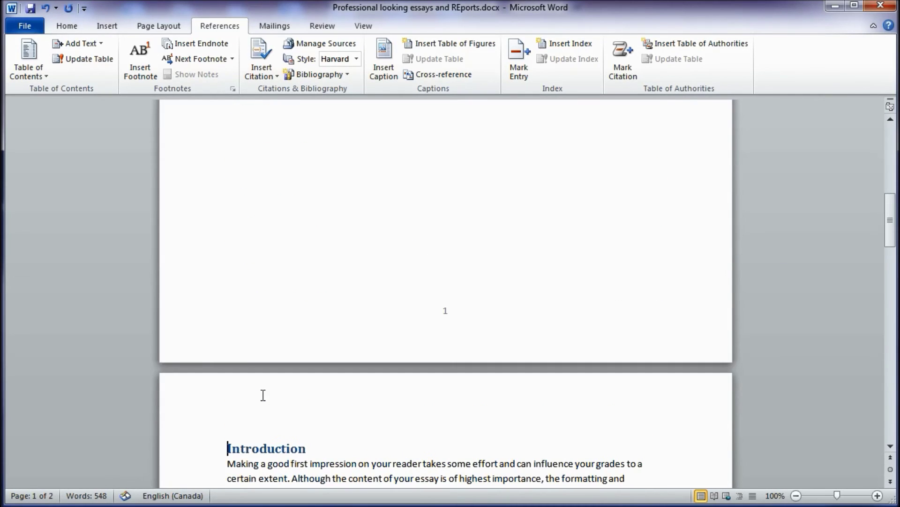
scroll(476, 392, down, 3)
scroll(328, 323, up, 10)
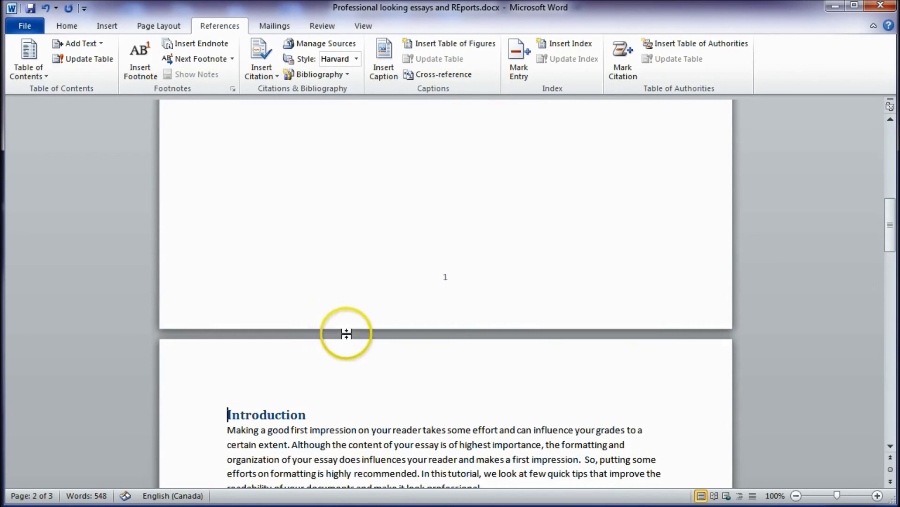
- Update the Table of Contents field, refreshing page numbers only
click(492, 203)
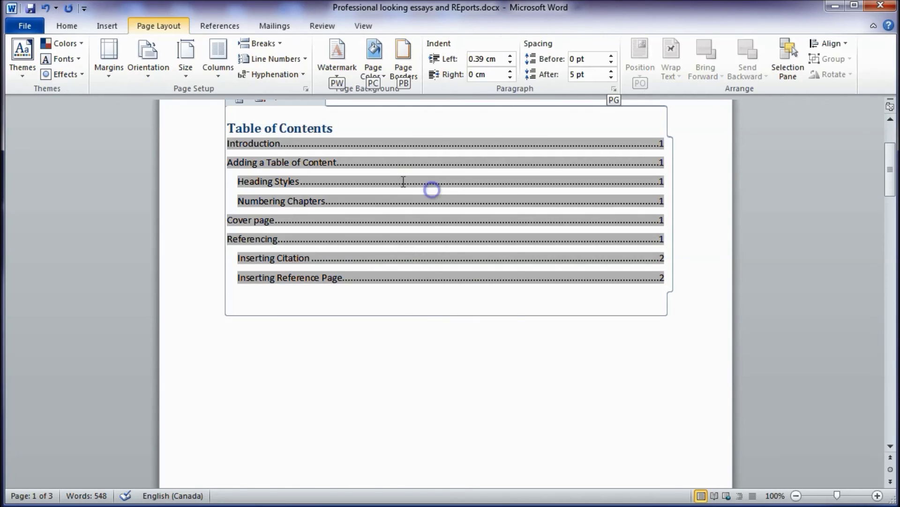
right_click(404, 179)
click(464, 257)
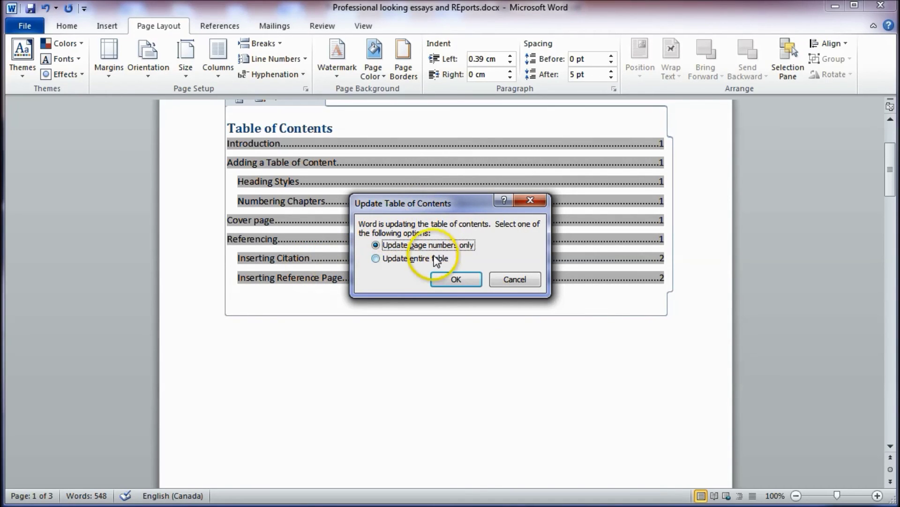
click(458, 279)
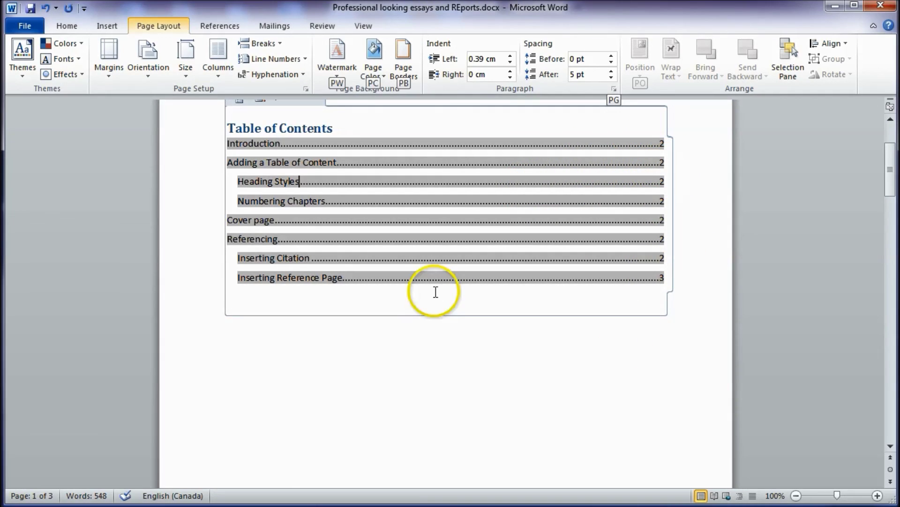
double_click(352, 373)
scroll(377, 368, up, 5)
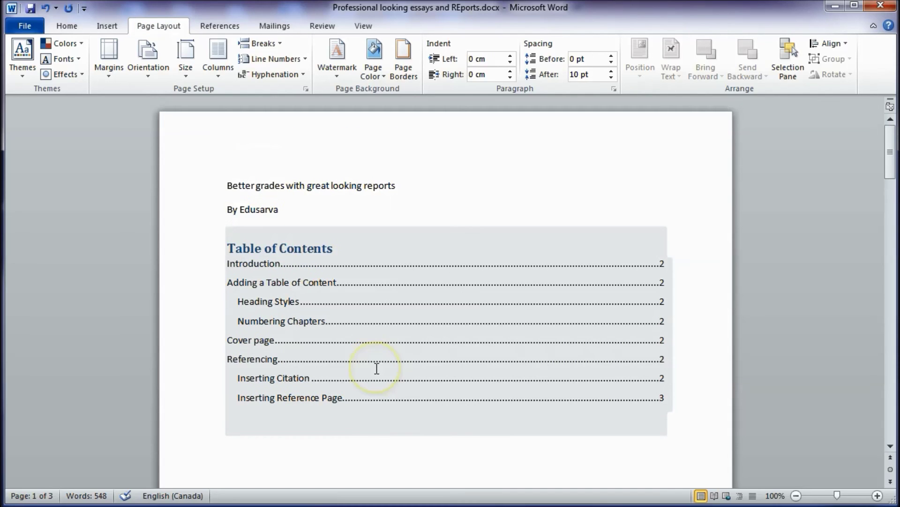